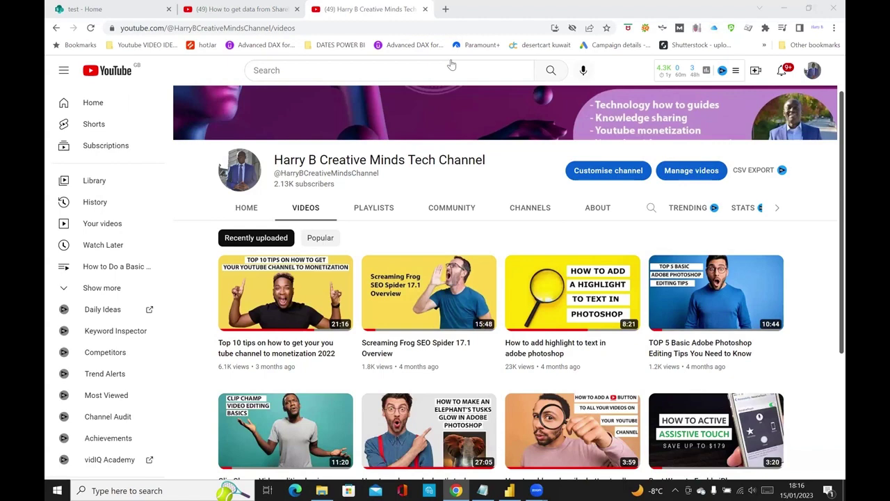
- Scroll down and back up through the YouTube channel's Videos page
scroll(581, 271, "down", 2)
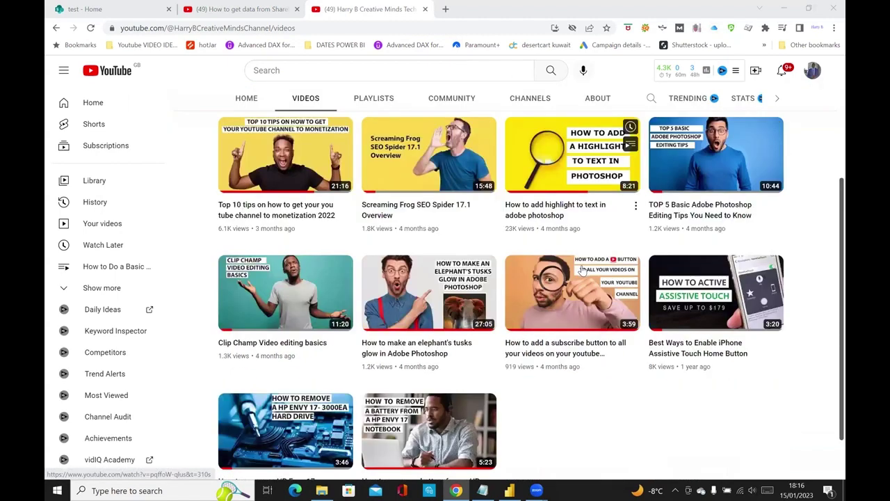
scroll(581, 271, "up", 3)
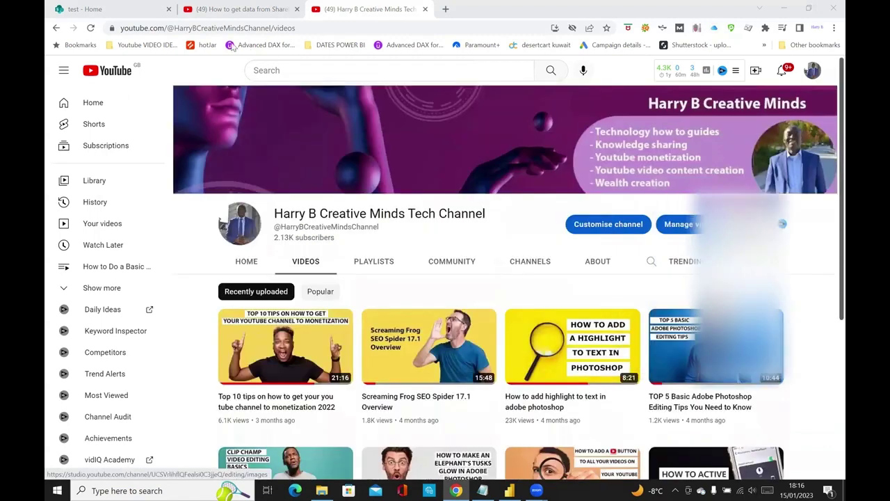
- Upload Countries.xlsx from the Sharepoint_uploads folder into the 'test' site's Documents library
left_click(107, 10)
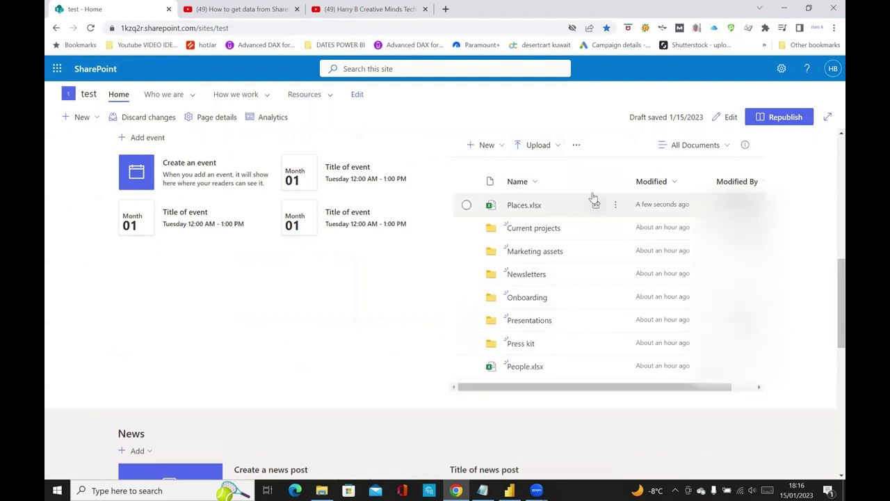
left_click(540, 148)
left_click(532, 169)
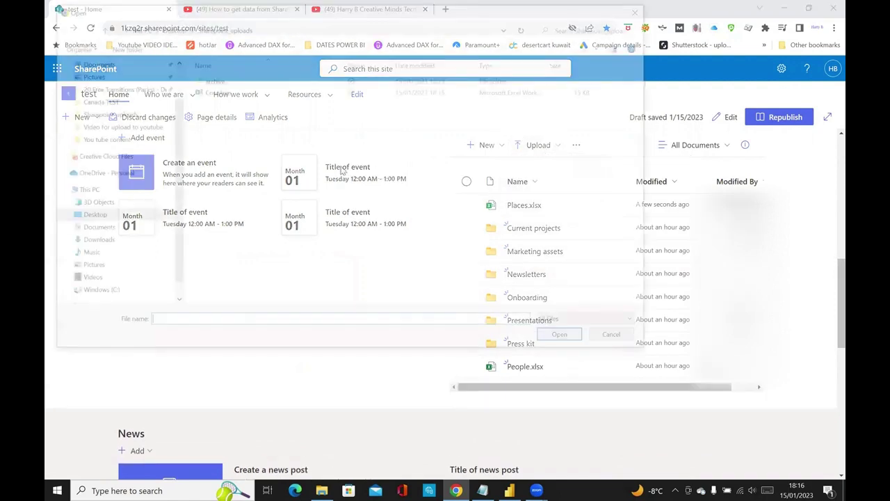
left_click(214, 91)
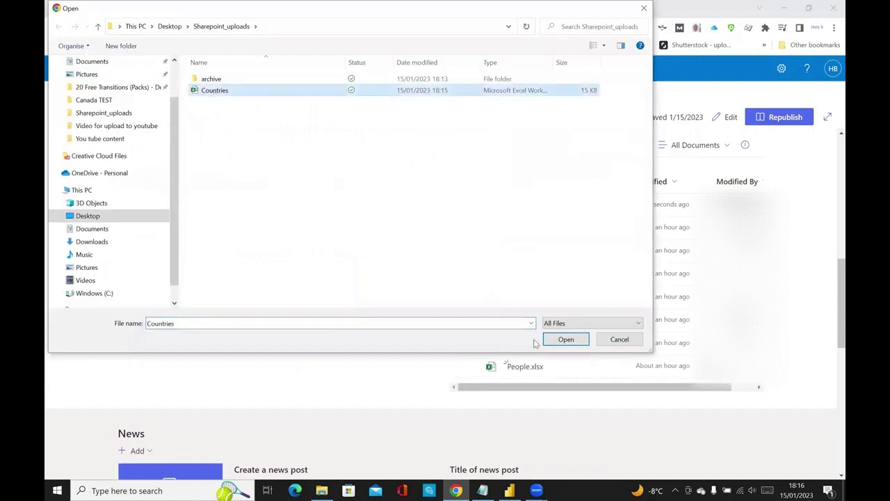
left_click(566, 340)
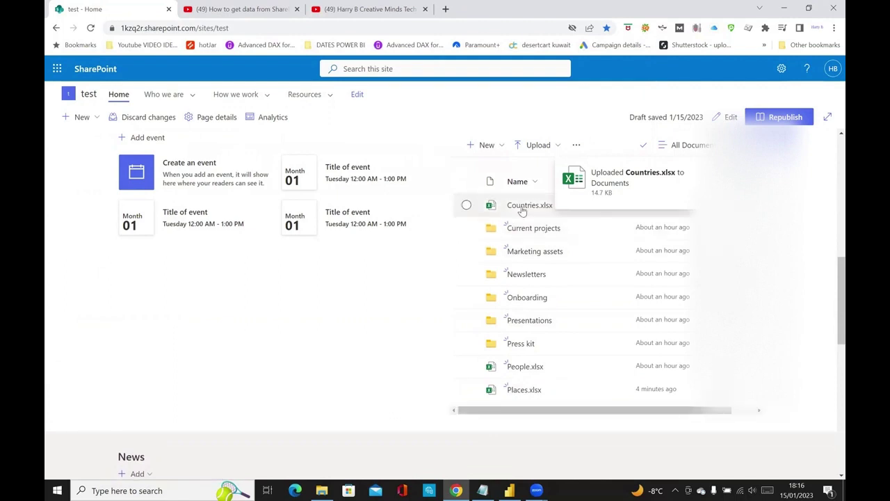
- Open the uploaded Countries.xlsx from SharePoint in the desktop Excel app
mouse_move(466, 205)
left_click(467, 205)
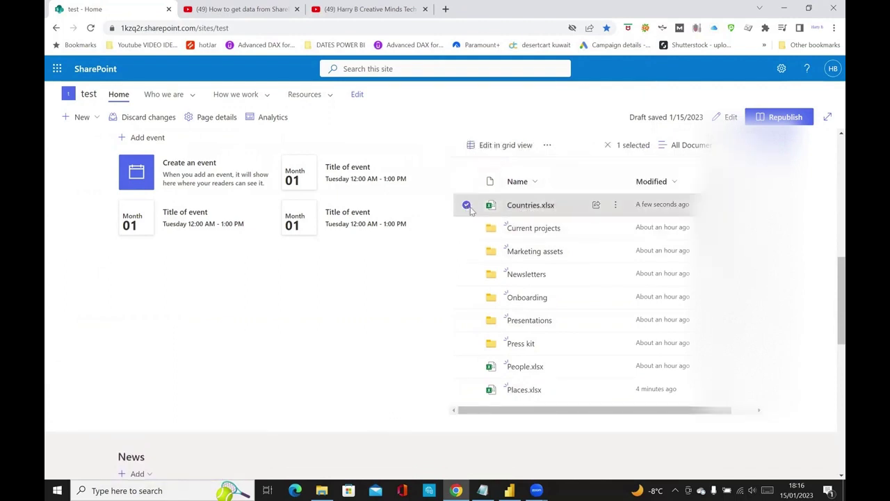
left_click(615, 205)
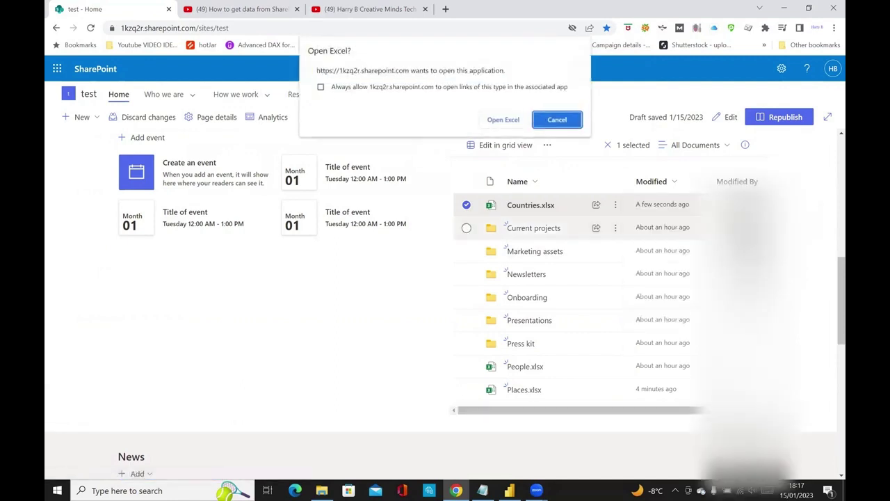
left_click(505, 121)
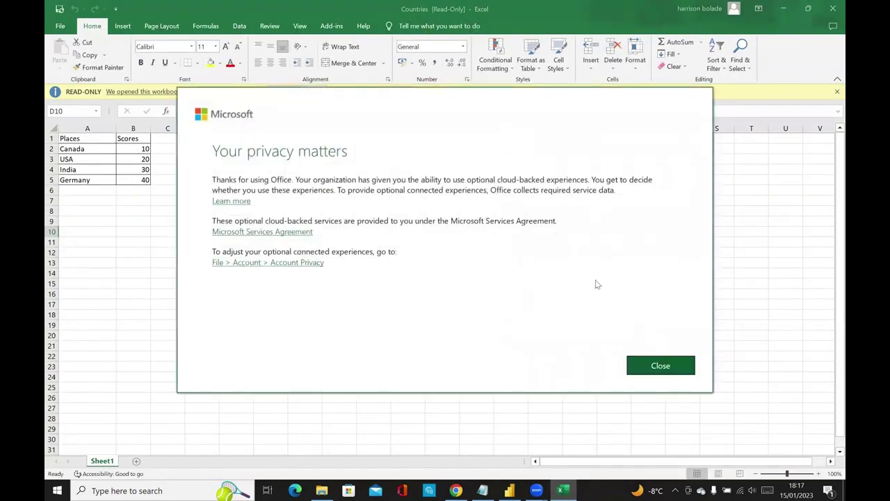
- Dismiss the privacy notice, copy the workbook's SharePoint path from File > Info, and return to Power BI
left_click(661, 367)
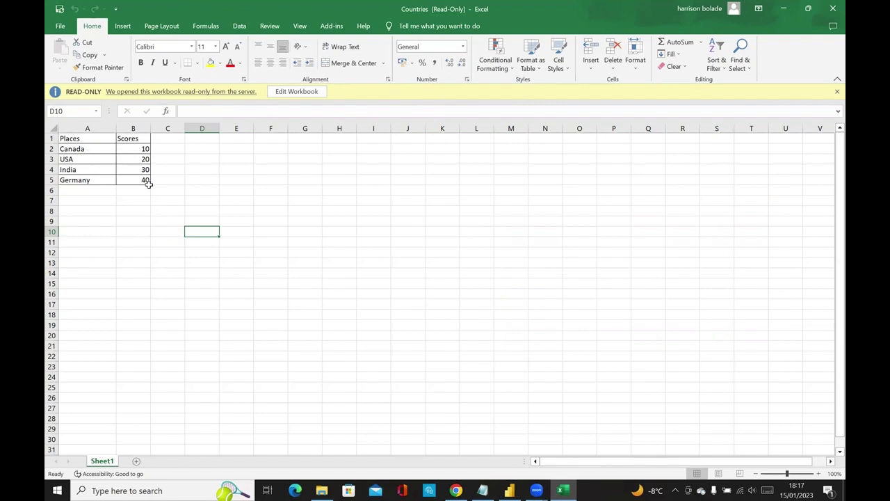
left_click(62, 29)
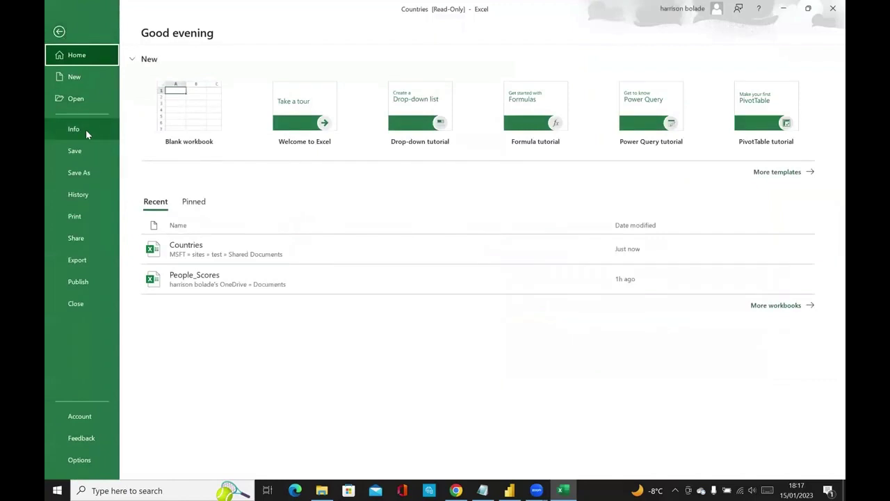
left_click(85, 129)
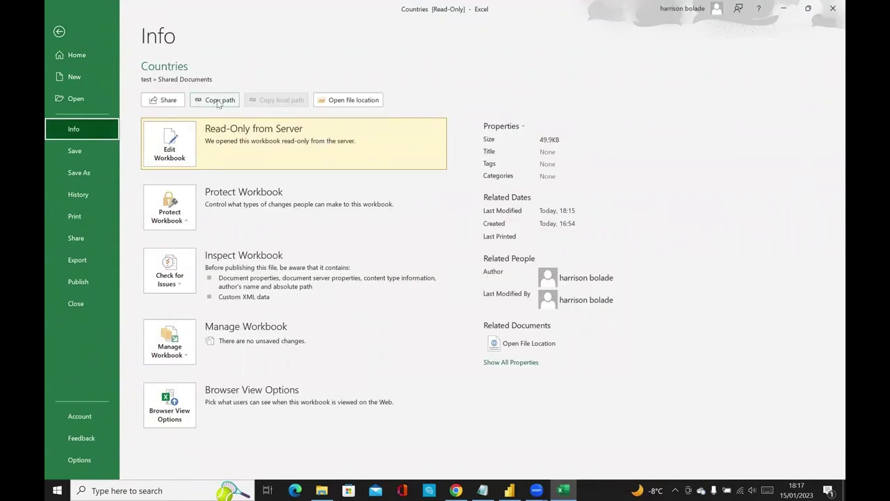
left_click(219, 103)
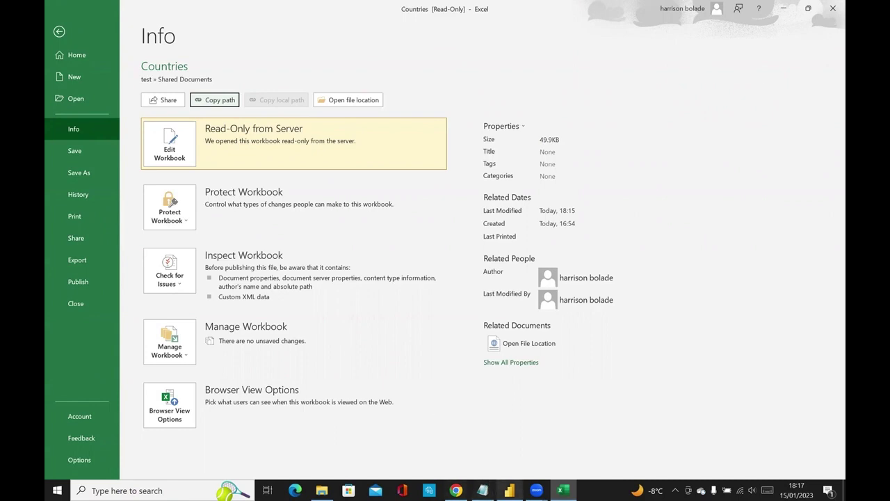
left_click(509, 490)
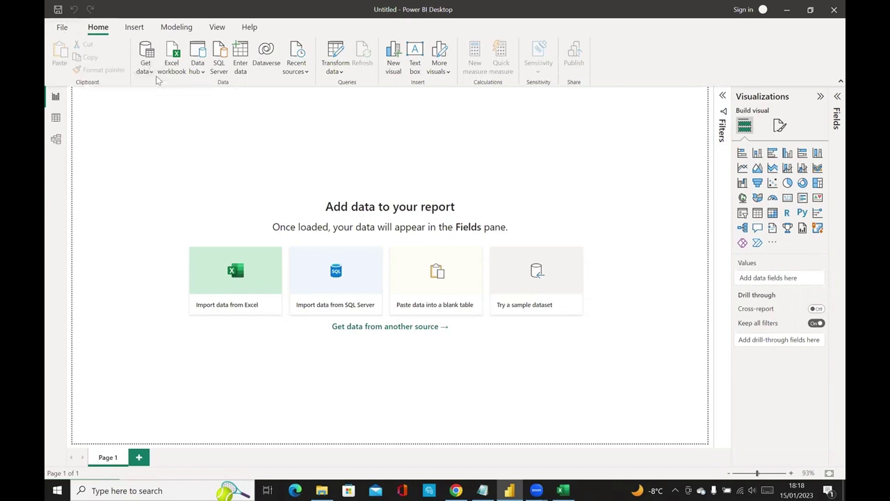
- Search the data connector catalogue for 'sharepoint', cancel it, and reopen the common data sources list
left_click(152, 72)
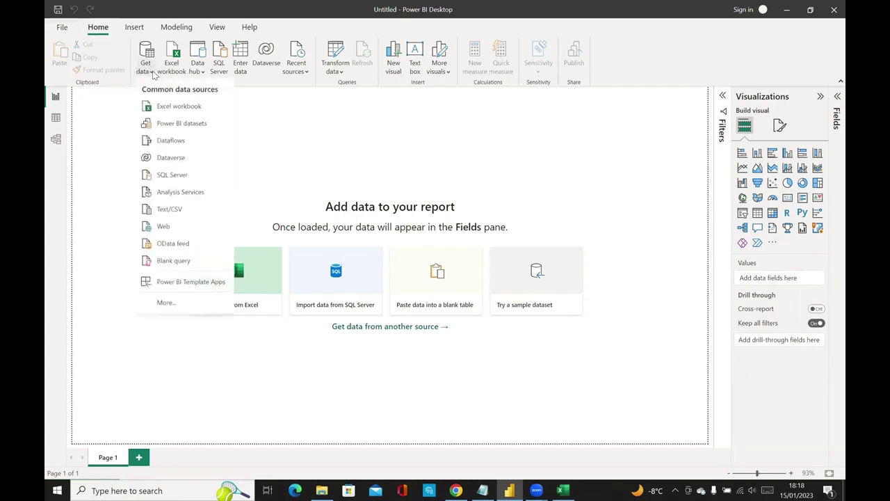
left_click(174, 303)
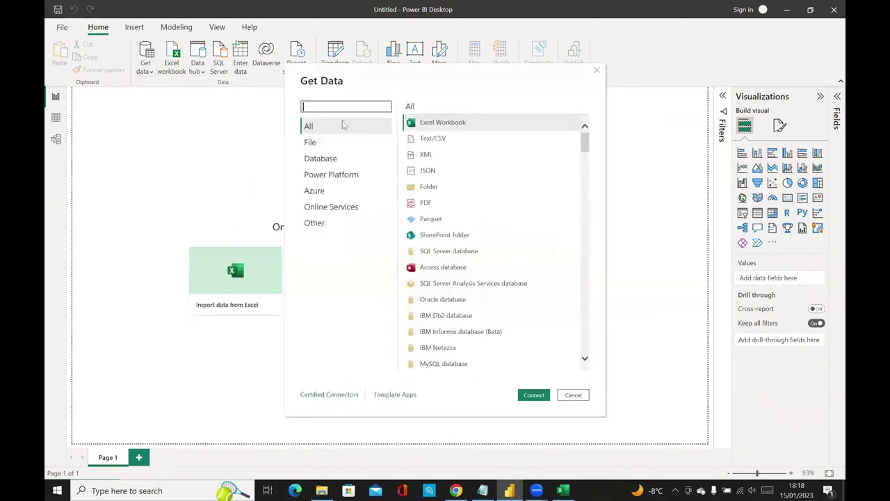
type("share")
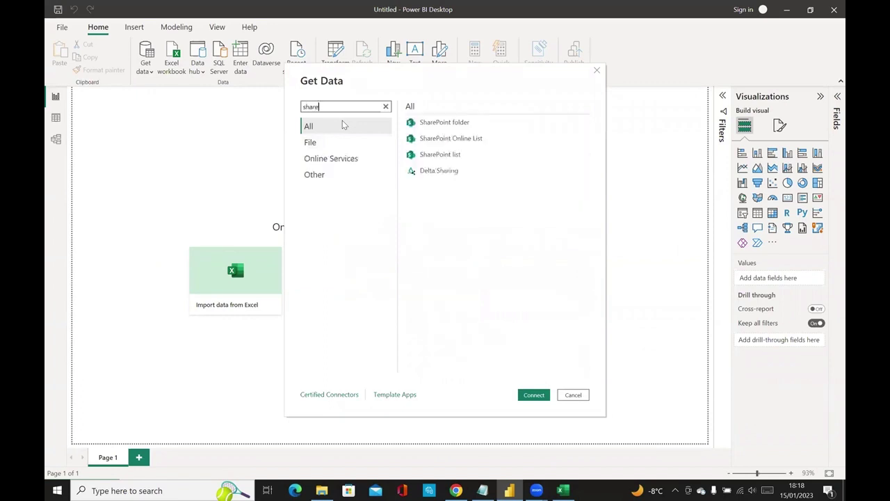
type("point")
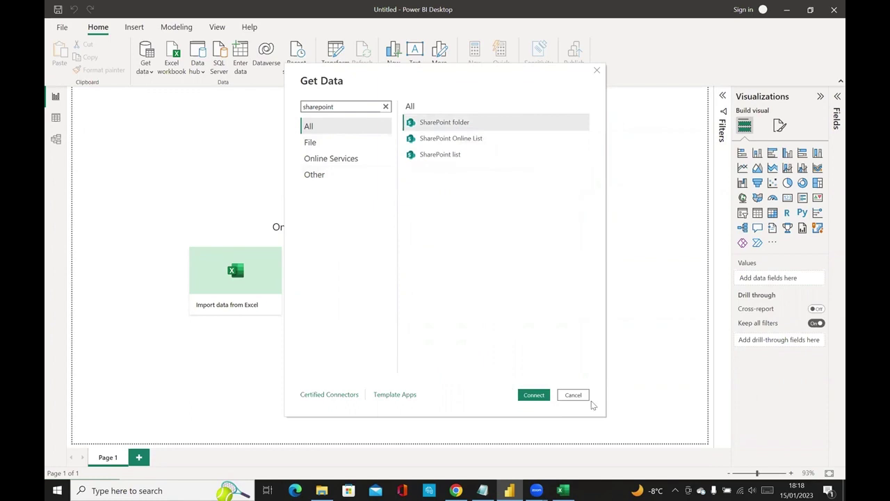
left_click(575, 393)
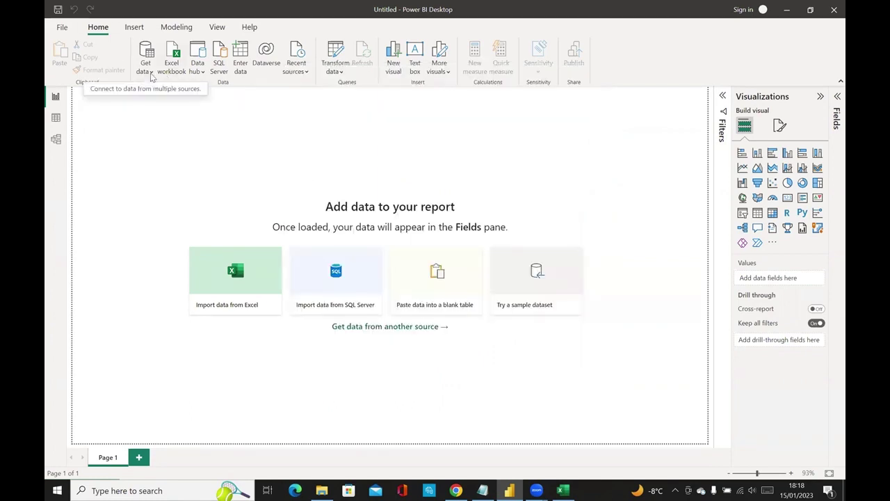
left_click(150, 72)
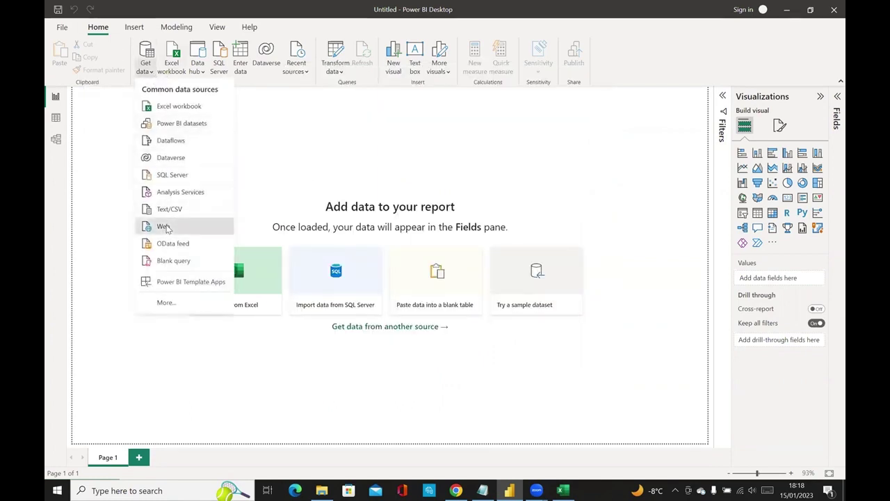
- Paste the Countries.xlsx path as a Web source URL, remove the '?web=1' suffix, and submit
left_click(167, 226)
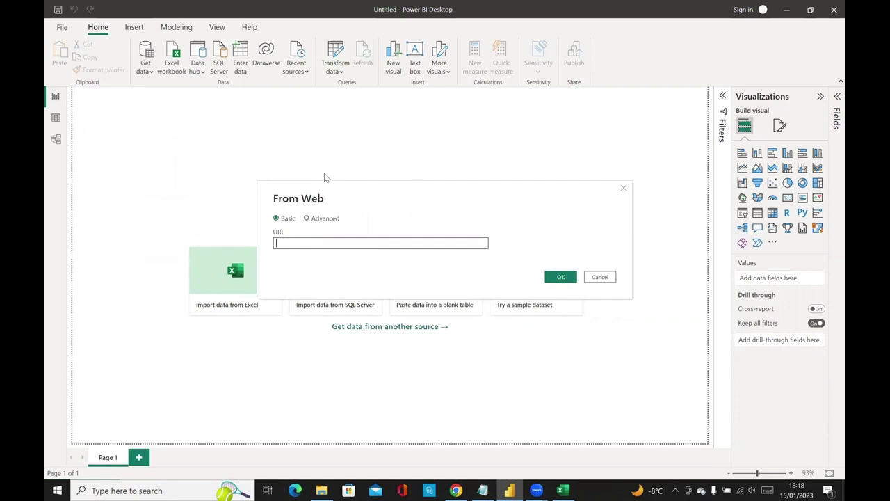
key("ctrl+v")
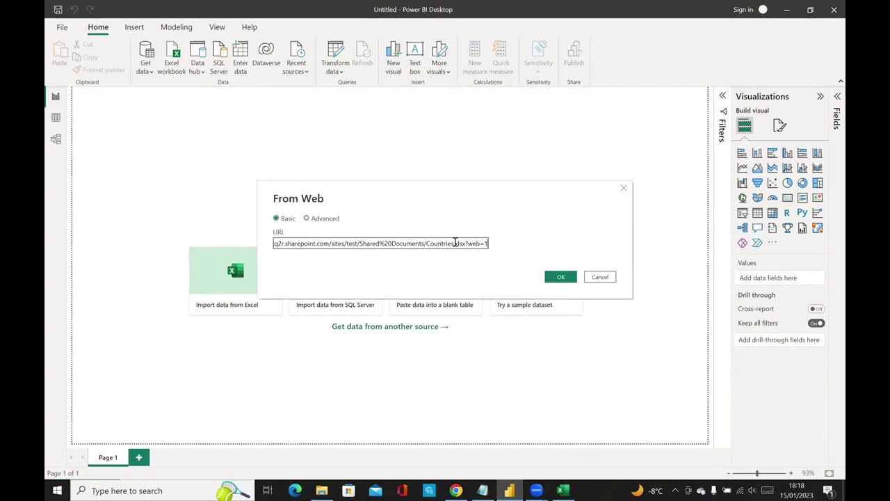
double_click(456, 244)
left_click(469, 246)
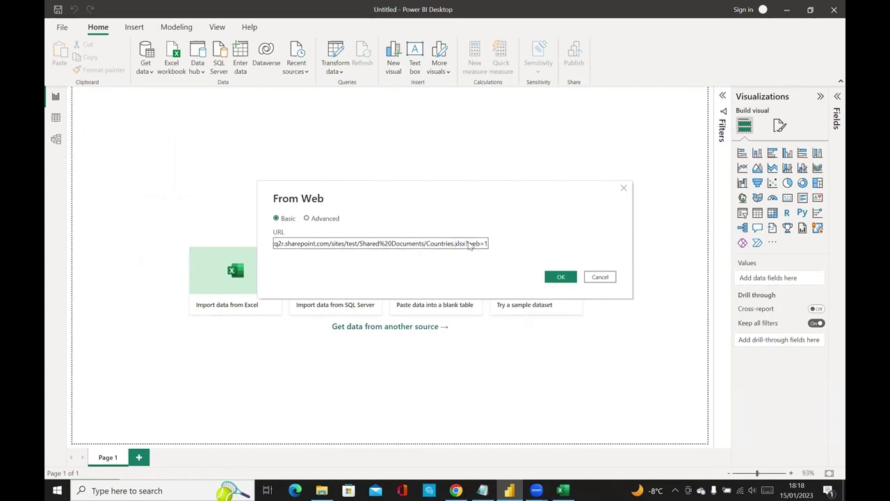
left_click_drag(466, 245, 504, 245)
key("BackSpace")
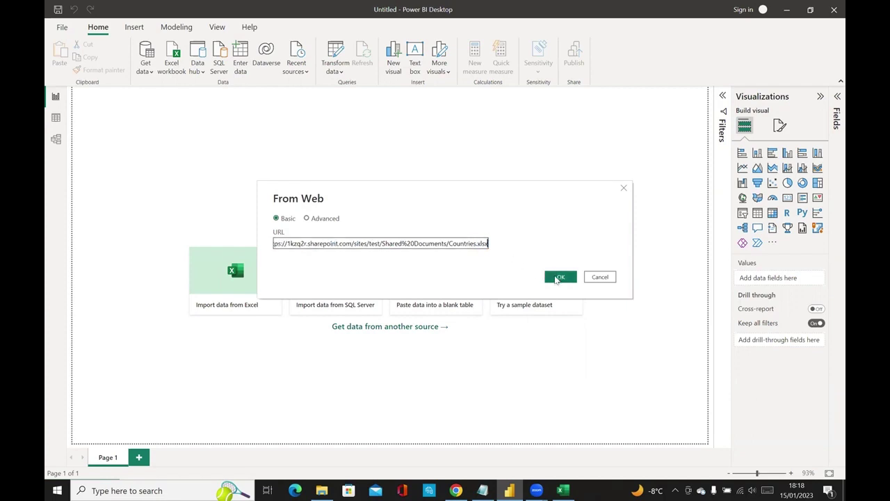
left_click(560, 278)
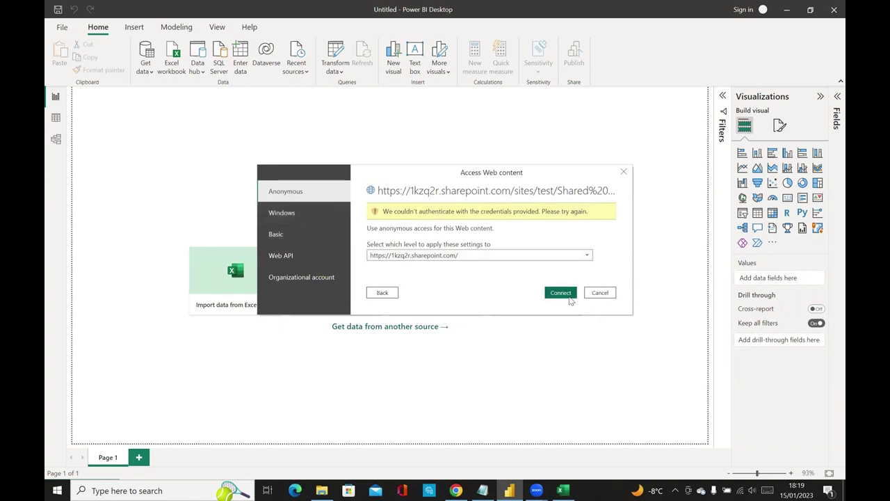
- Sign in with the organizational work account and connect to the SharePoint Countries workbook
left_click(566, 296)
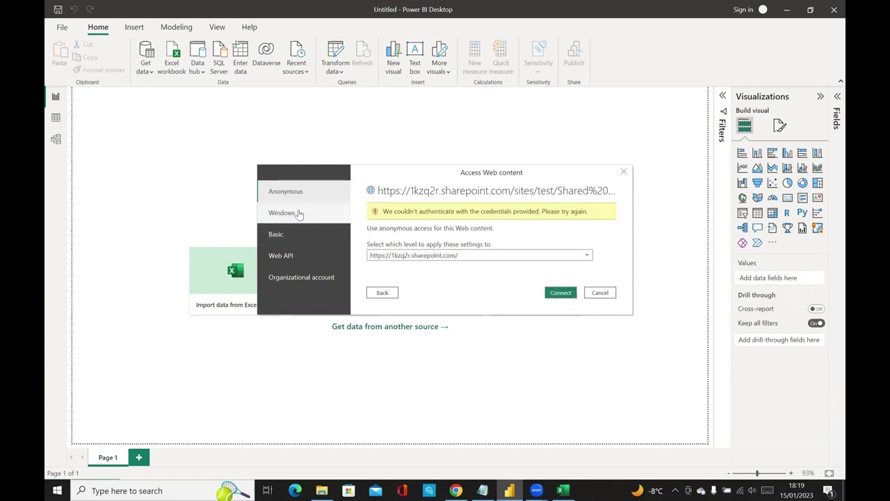
left_click(301, 278)
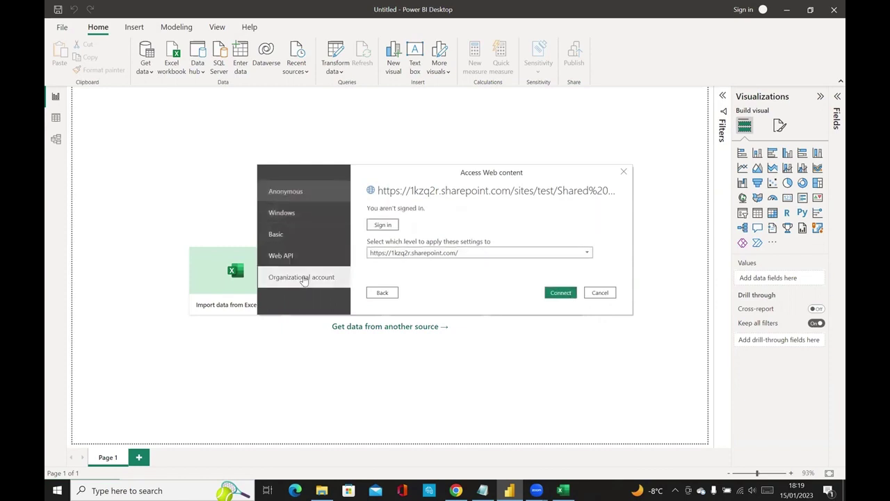
left_click(383, 225)
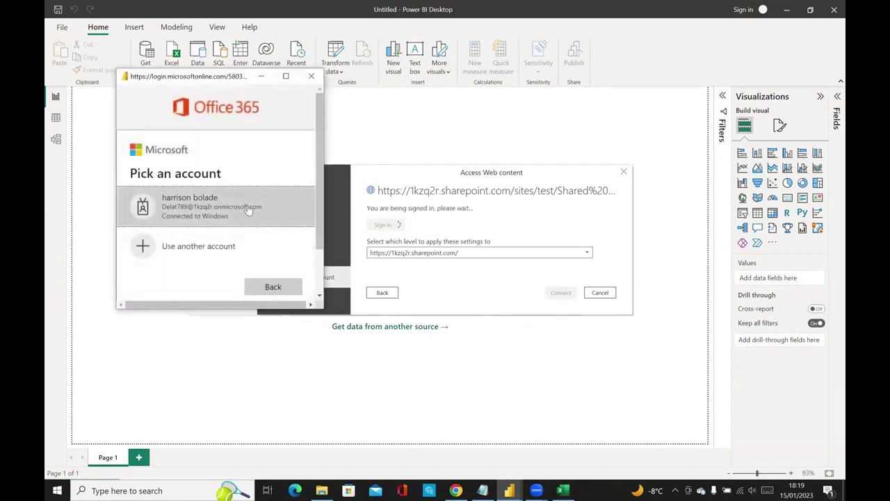
left_click(244, 210)
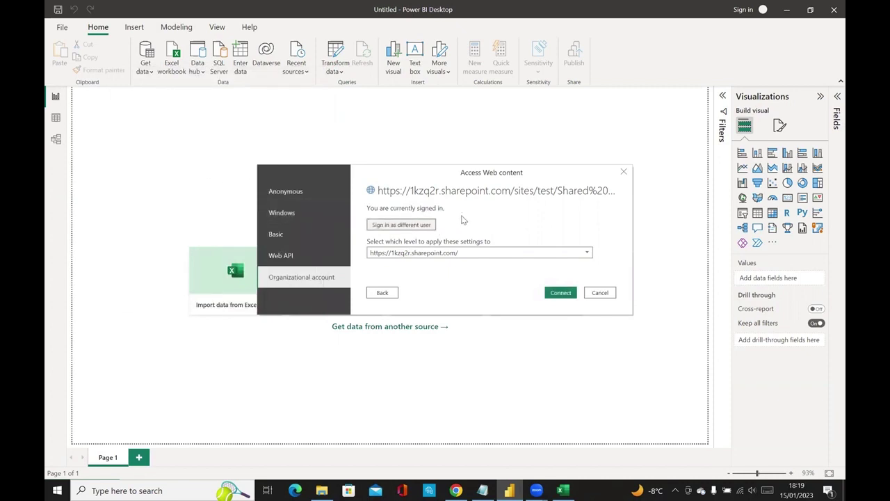
left_click(565, 294)
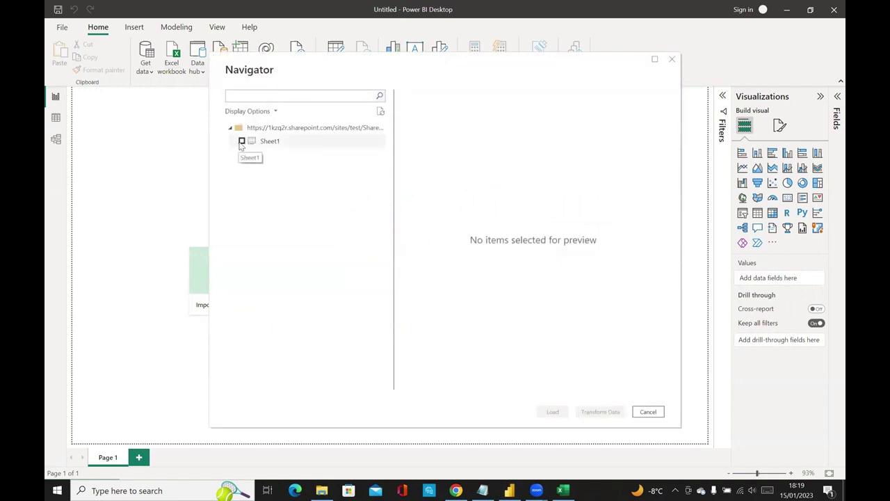
- Tick Sheet1 with its Places and Scores columns in Navigator and load it
left_click(242, 141)
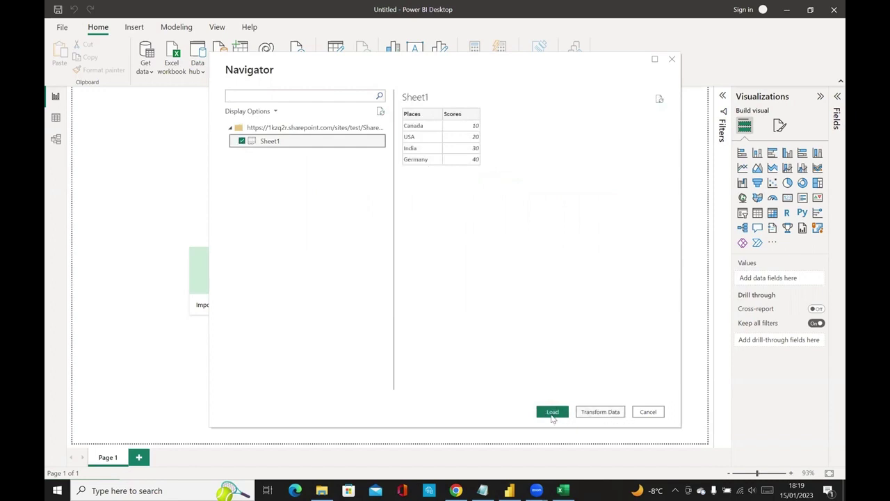
left_click(552, 411)
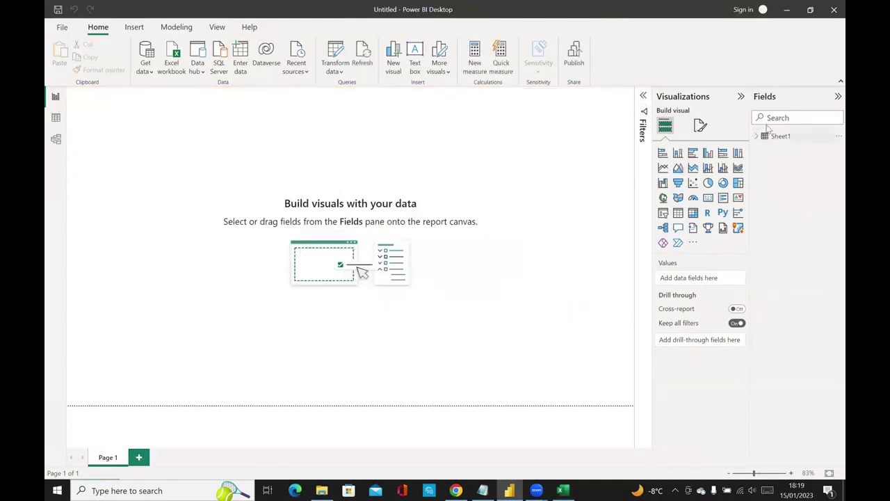
- Build a table visual from Sheet1 with Places and Sum of Scores columns
left_click(755, 138)
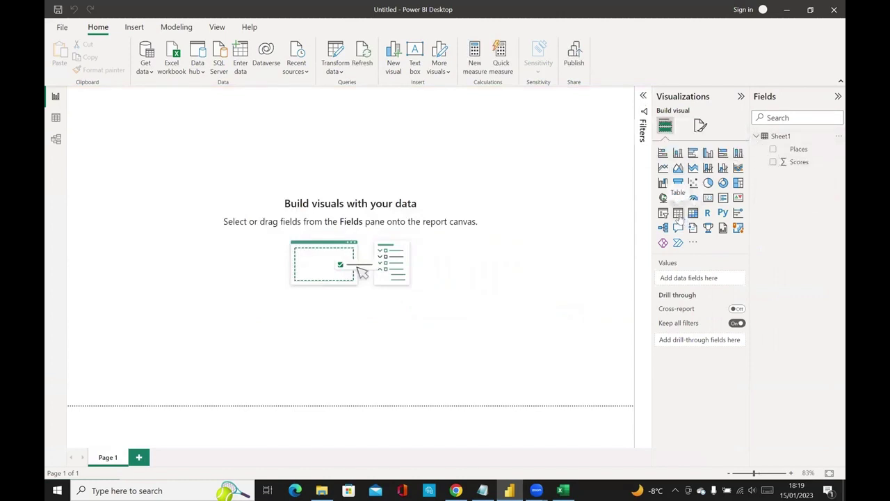
left_click(679, 215)
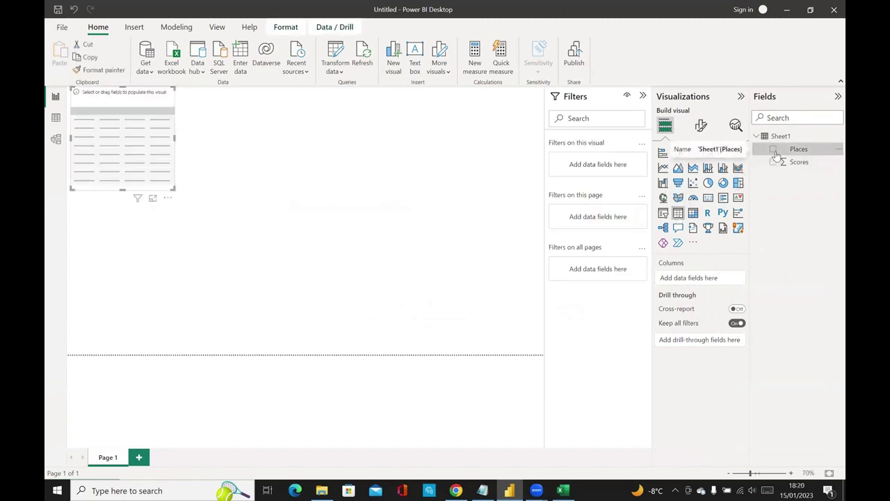
left_click_drag(781, 151, 117, 131)
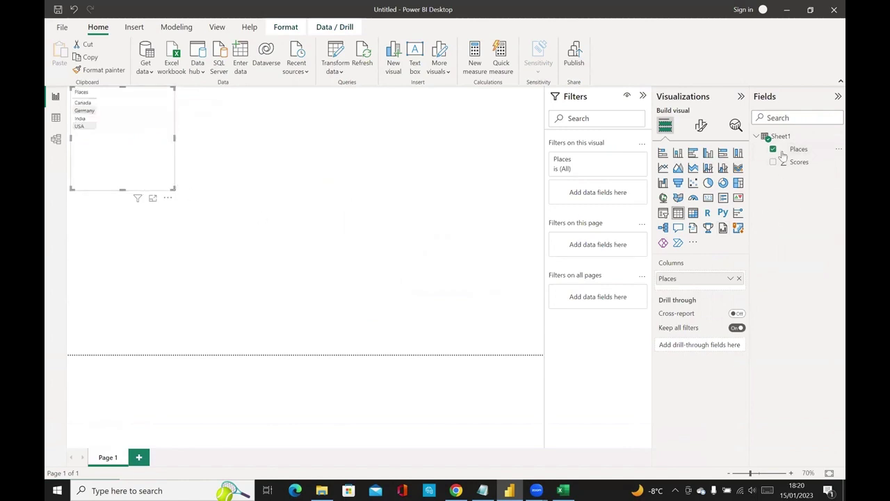
left_click_drag(789, 167, 119, 125)
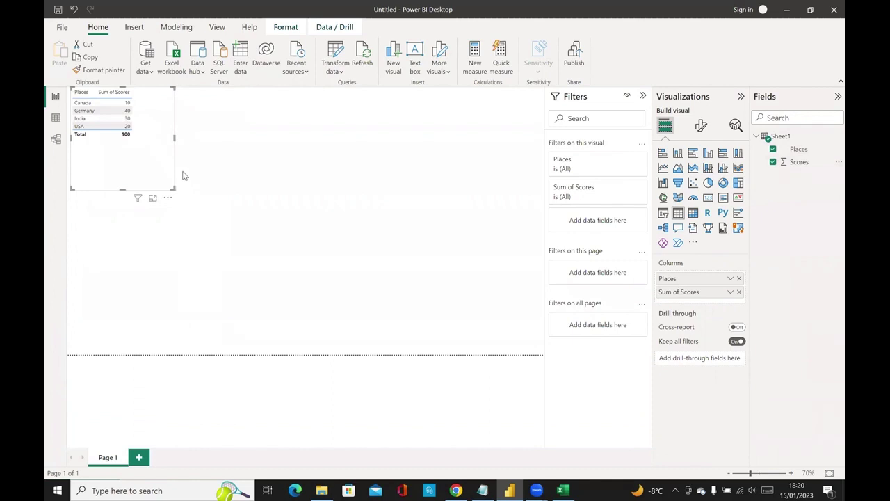
- Save the report via Save As under the file name 'sharepoint_countries'
left_click(59, 30)
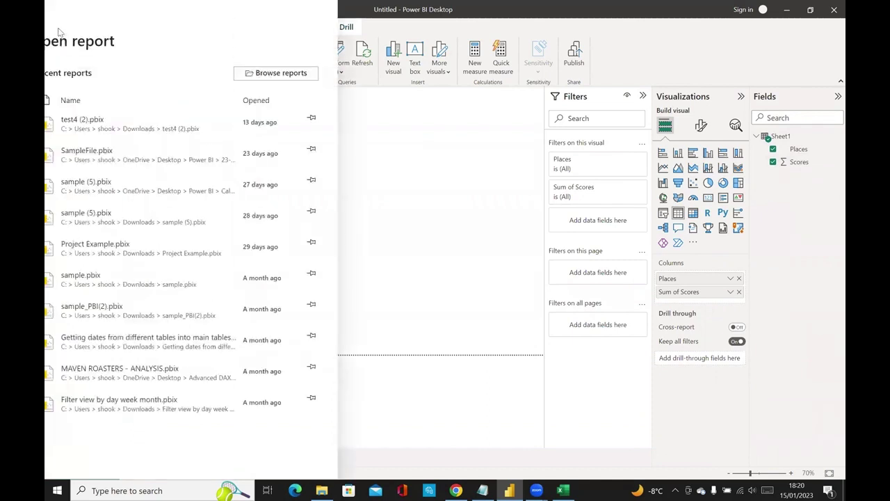
left_click(79, 99)
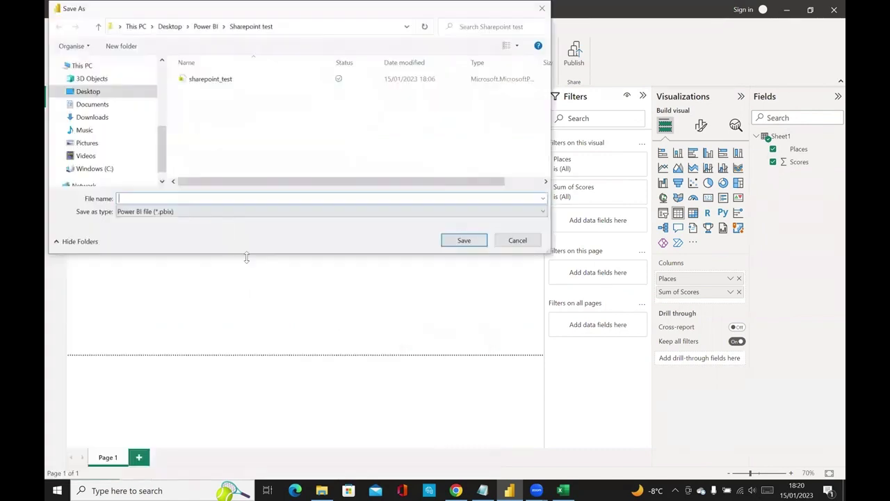
type("s")
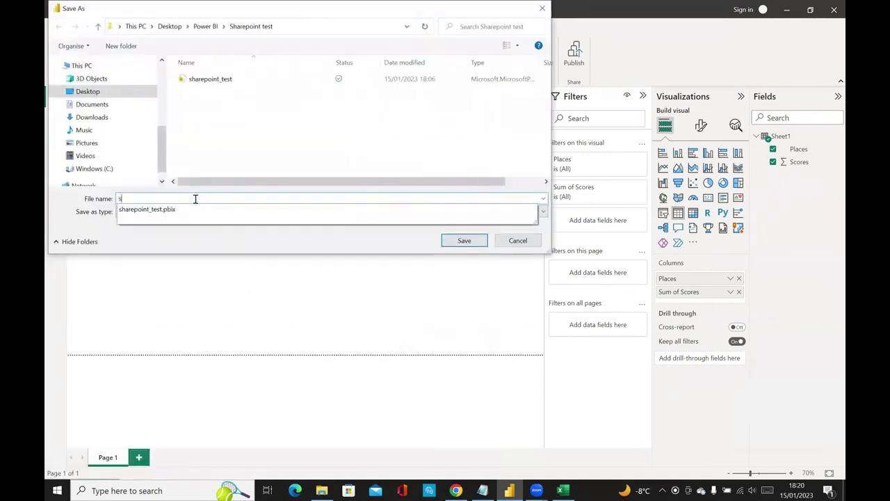
type("haoreplace")
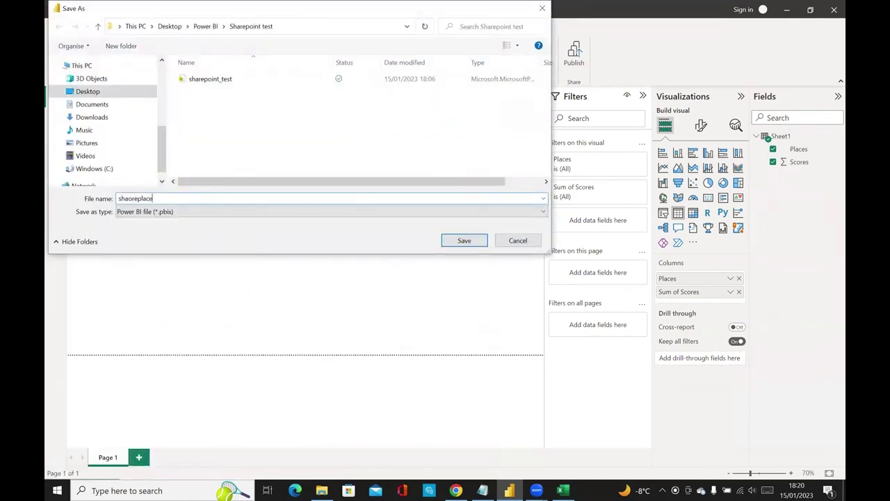
key("BackSpace")
key("BackSpace")
key("BackSpace")
key("BackSpace")
key("BackSpace")
key("BackSpace")
key("BackSpace")
key("BackSpace")
type("re")
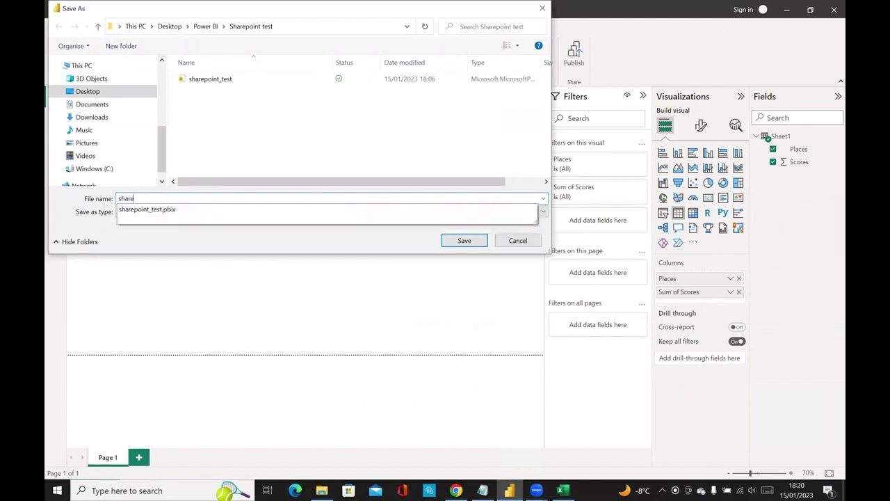
type("point_")
type("countri")
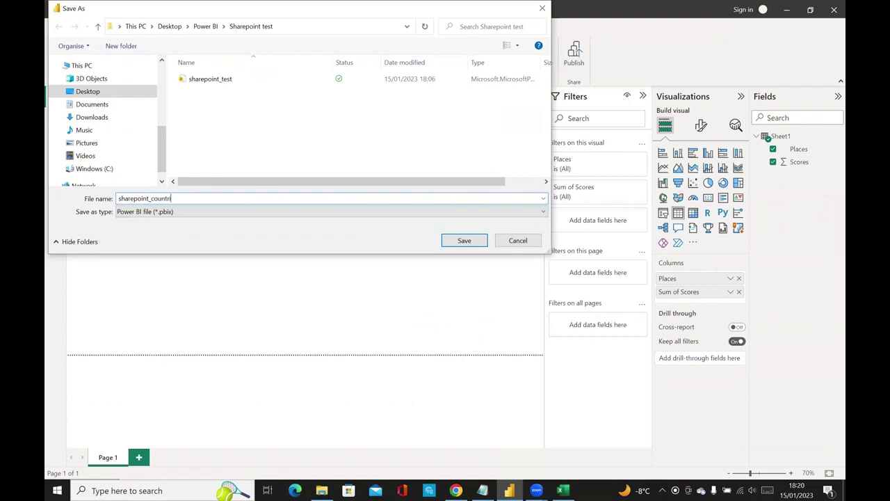
type("s")
key("Return")
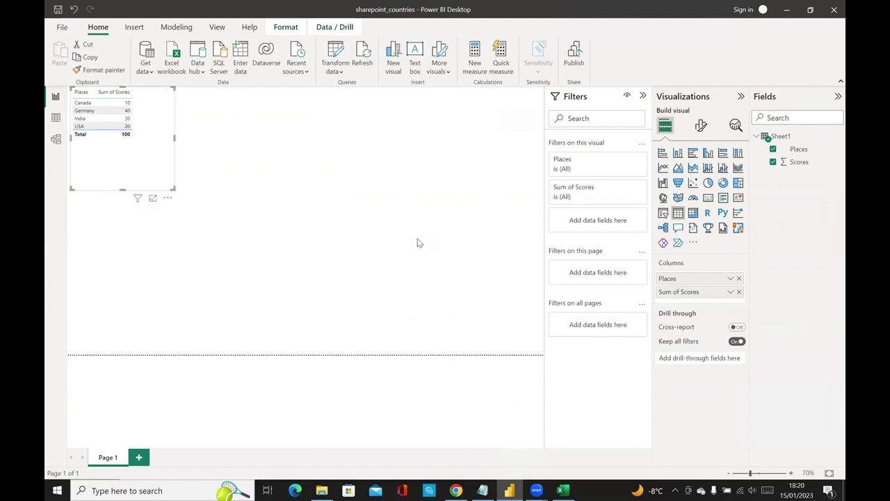
- Show the Get data list of common data sources over the saved sharepoint_countries report
left_click(151, 72)
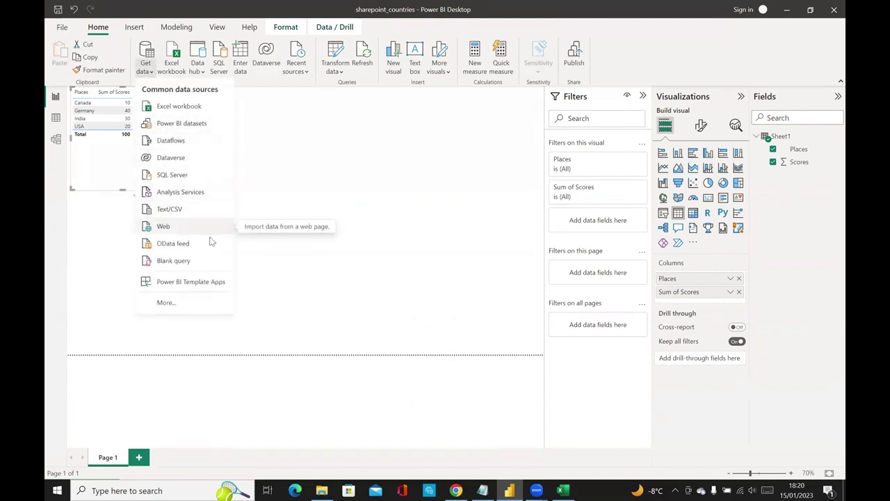